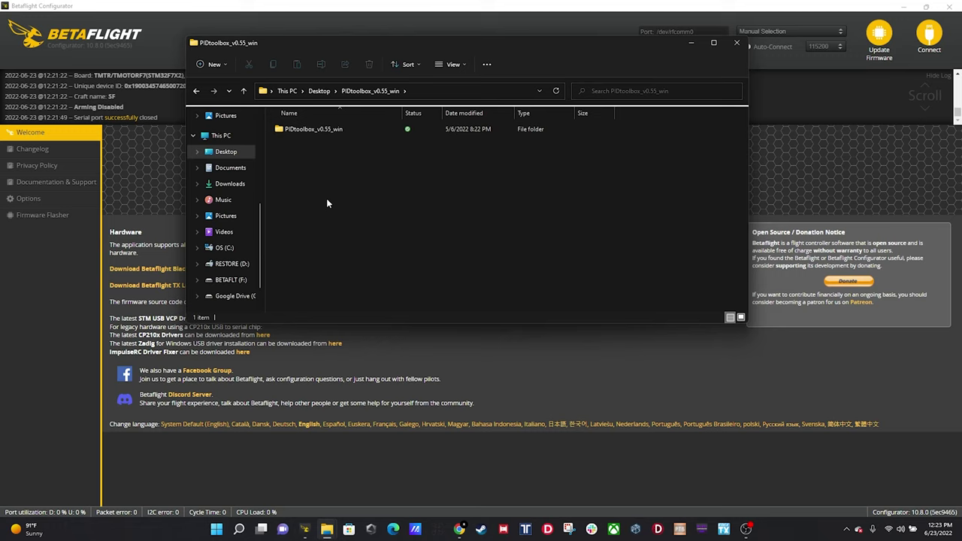
Launch the PIDtoolbox application from the main subfolder inside PIDtoolbox_v0.55_win.
{"action": "left_click", "coordinate": [287, 133]}
{"action": "double_click", "coordinate": [288, 131]}
{"action": "double_click", "coordinate": [289, 130]}
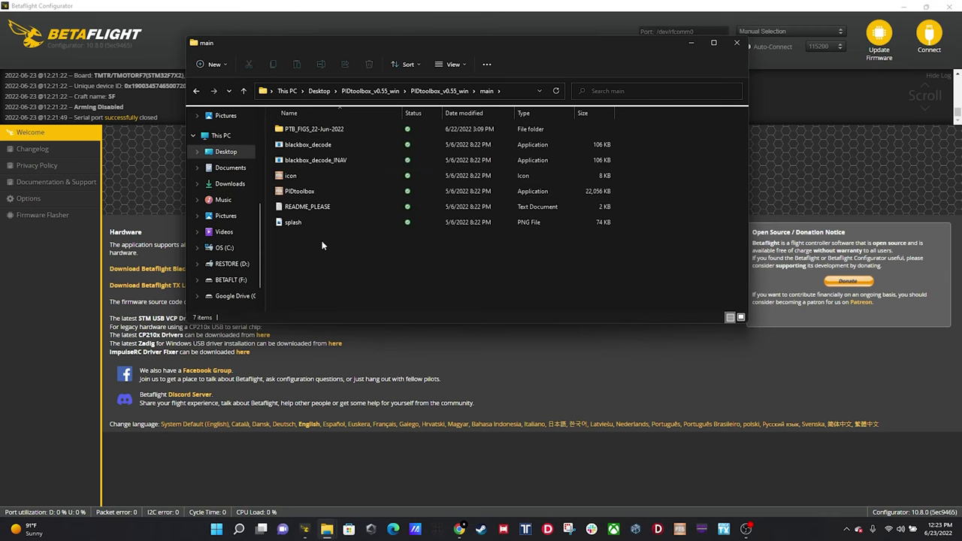
{"action": "left_click", "coordinate": [306, 194]}
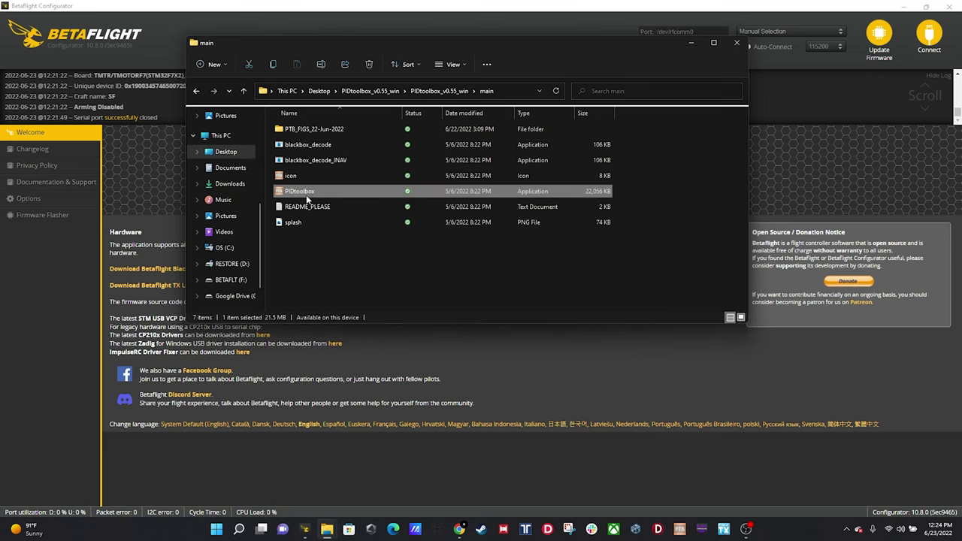
Move the Log Viewer window aside and bring the main folder window back to the front.
{"action": "left_click_drag", "start_coordinate": [484, 39], "coordinate": [524, 55]}
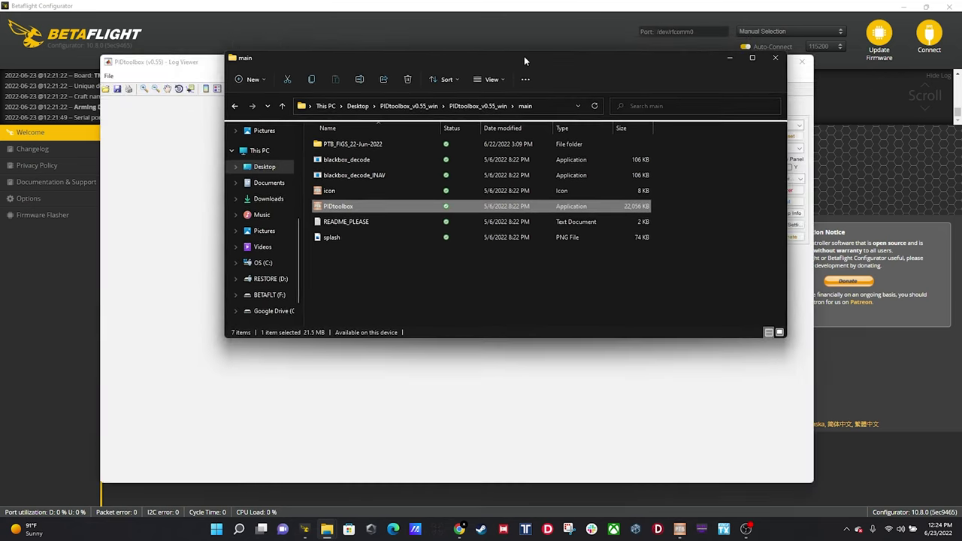
{"action": "left_click", "coordinate": [205, 69]}
{"action": "left_click_drag", "start_coordinate": [206, 69], "coordinate": [295, 148]}
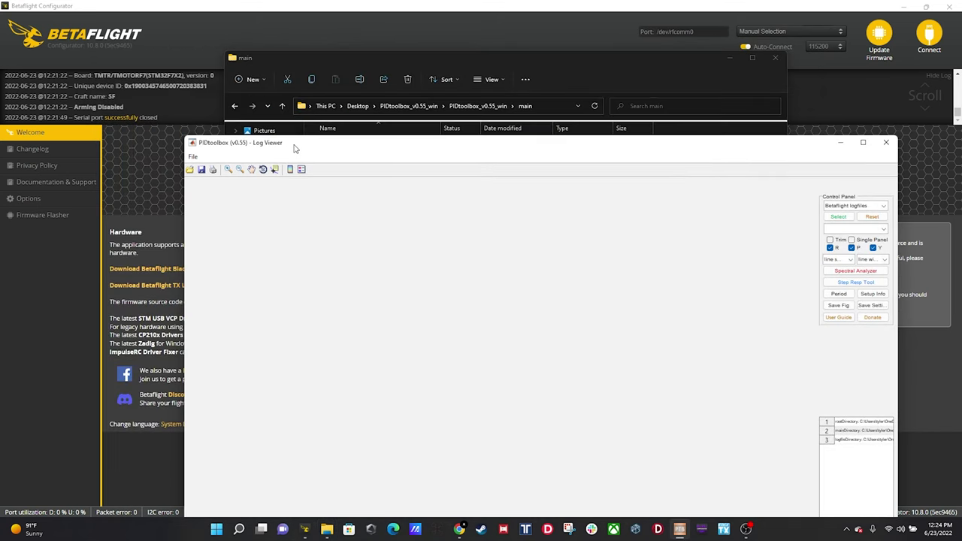
{"action": "left_click", "coordinate": [264, 62]}
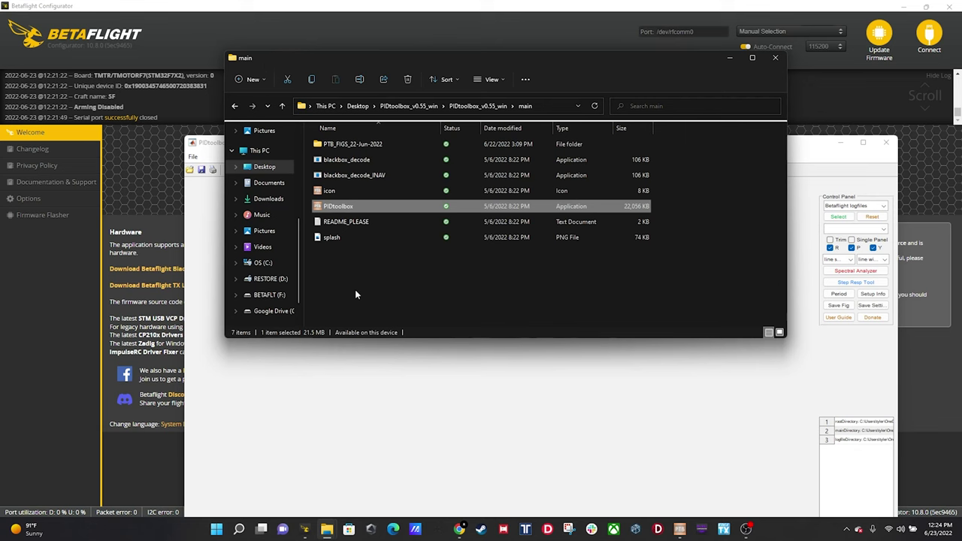
{"action": "left_click", "coordinate": [388, 266]}
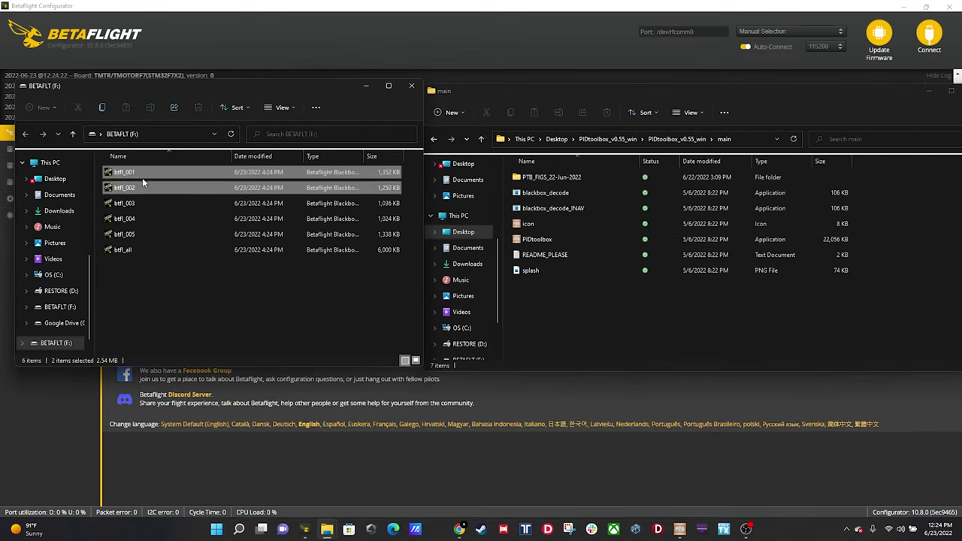
Copy the logs btfl_001 through btfl_005 from the BETAFLT (F:) drive into PIDtoolbox's main folder.
{"action": "key", "text": "shift+Down"}
{"action": "key", "text": "shift+Down"}
{"action": "key", "text": "shift+Down"}
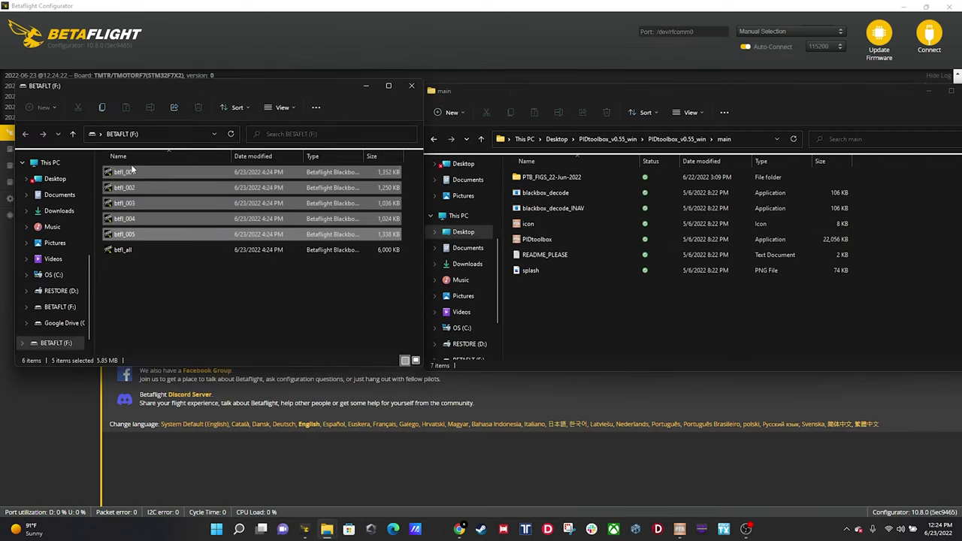
{"action": "left_click_drag", "start_coordinate": [134, 169], "coordinate": [556, 329]}
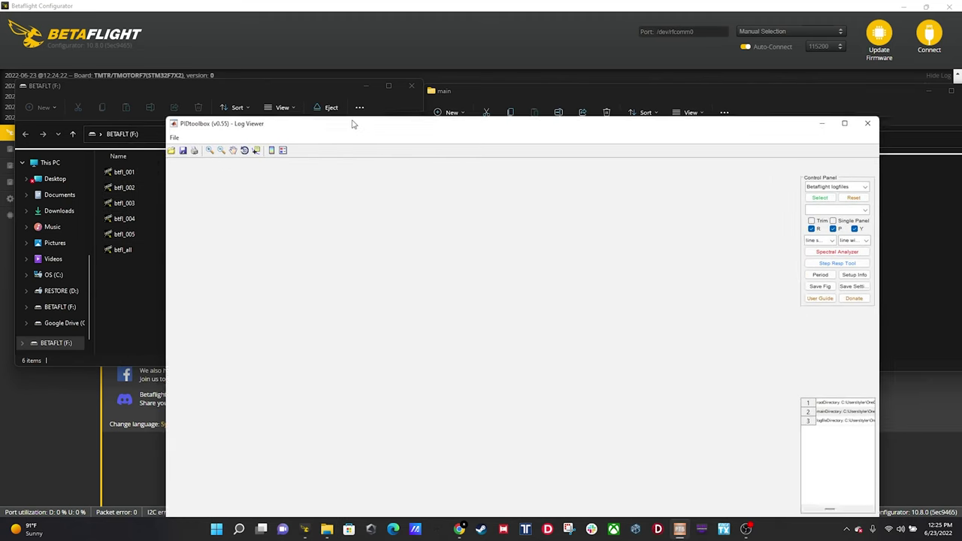
Open the Betaflight logs btfl_001 through btfl_005 in the PIDtoolbox Log Viewer.
{"action": "left_click_drag", "start_coordinate": [354, 122], "coordinate": [281, 54]}
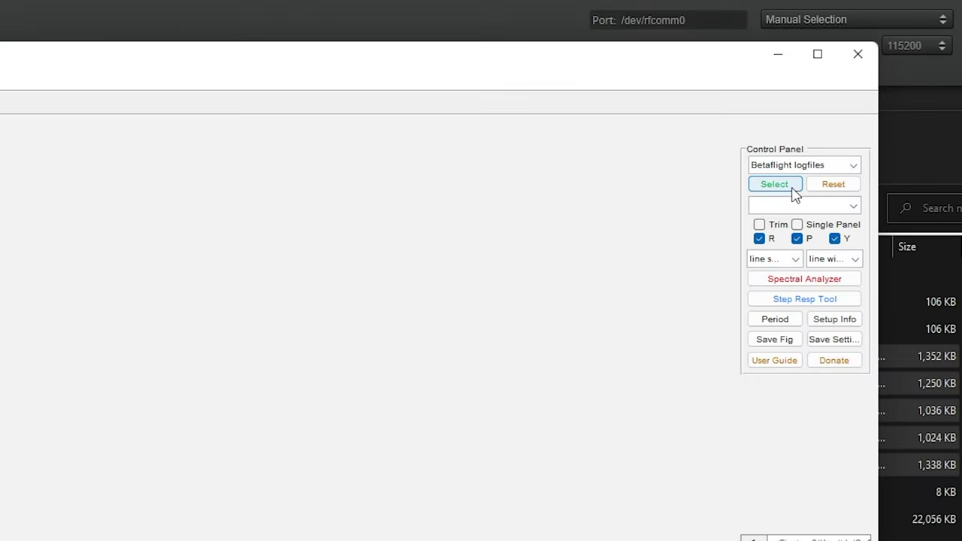
{"action": "left_click", "coordinate": [756, 127]}
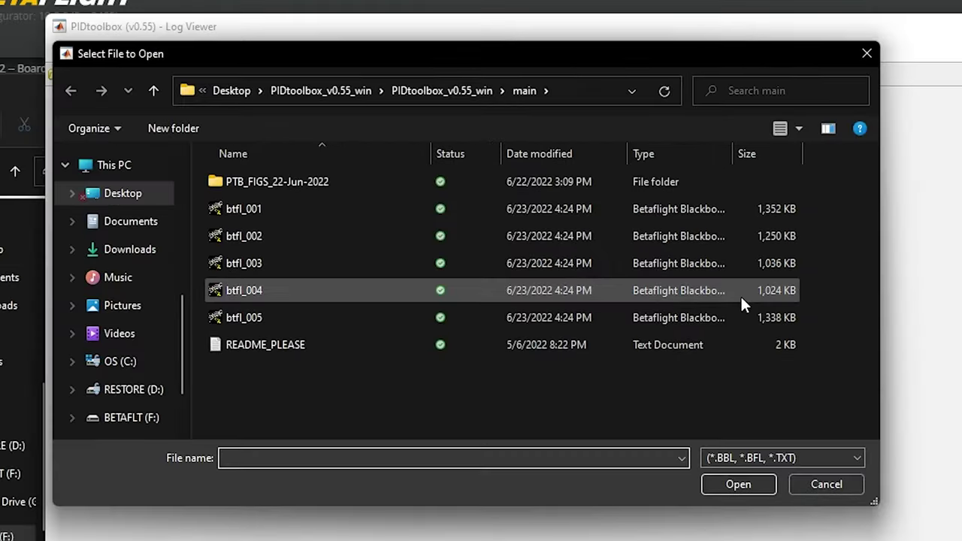
{"action": "left_click", "coordinate": [285, 211]}
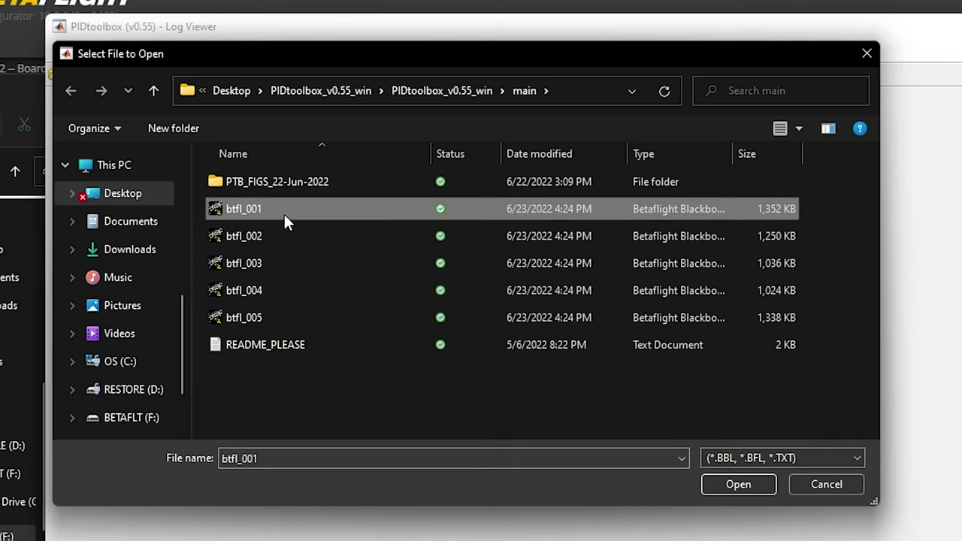
{"action": "key", "text": "shift+Down"}
{"action": "key", "text": "shift+Down"}
{"action": "key", "text": "shift+Down"}
{"action": "key", "text": "shift+Down"}
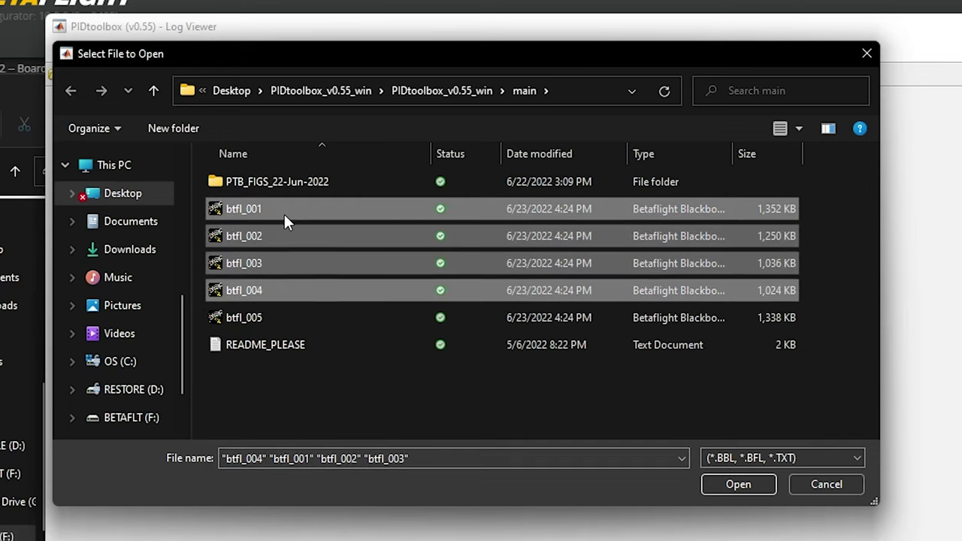
{"action": "left_click", "coordinate": [716, 482]}
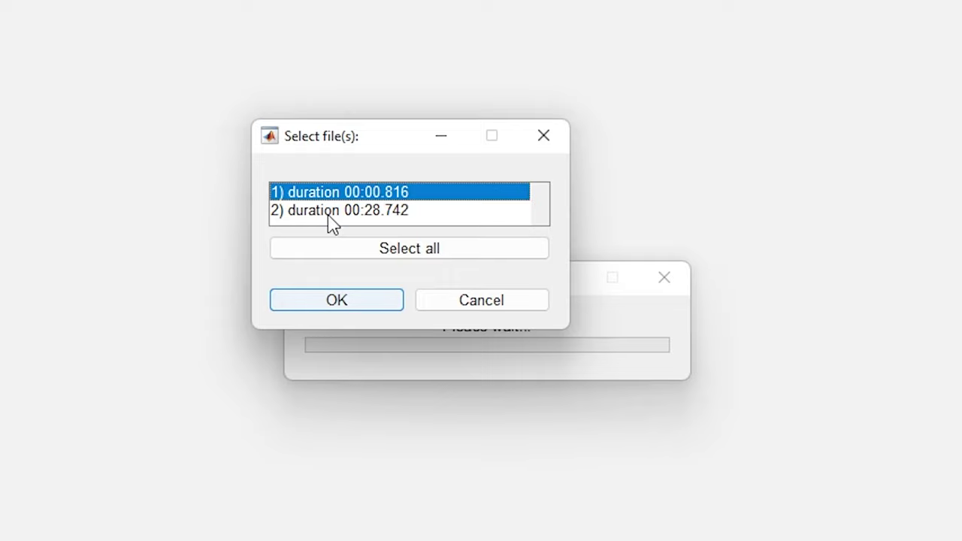
Load only the second recording, with duration 00:28.742, from the log that contains two recordings.
{"action": "left_click", "coordinate": [329, 216]}
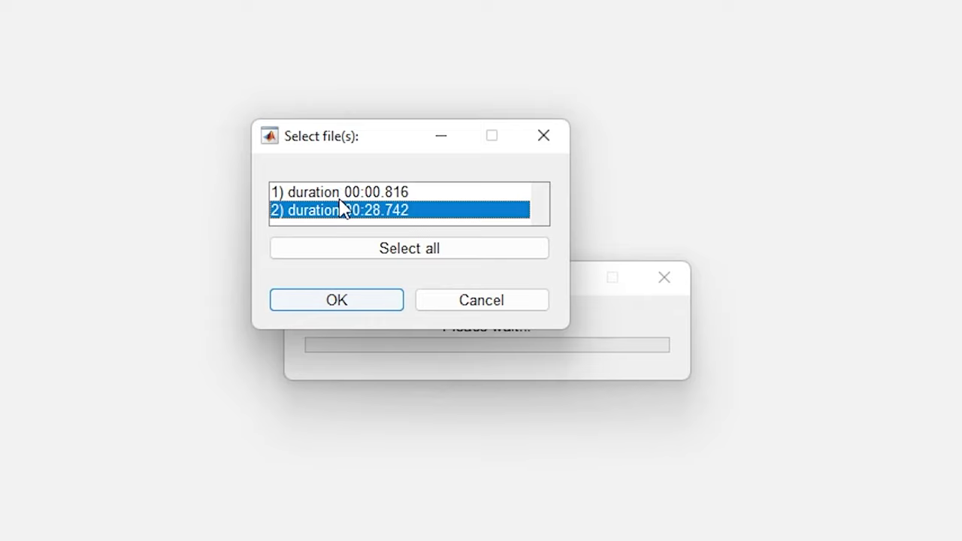
{"action": "key", "text": "Up"}
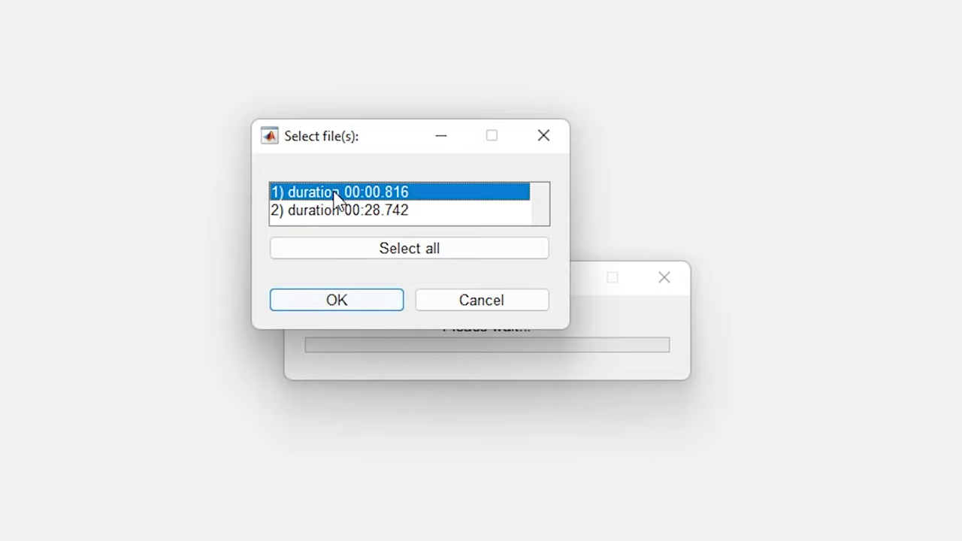
{"action": "left_click", "coordinate": [382, 216]}
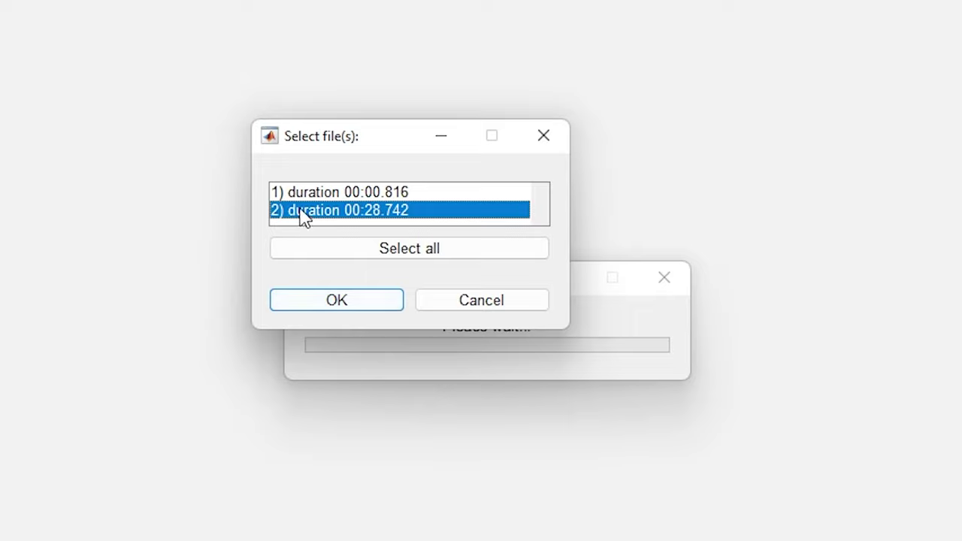
{"action": "left_click", "coordinate": [363, 305]}
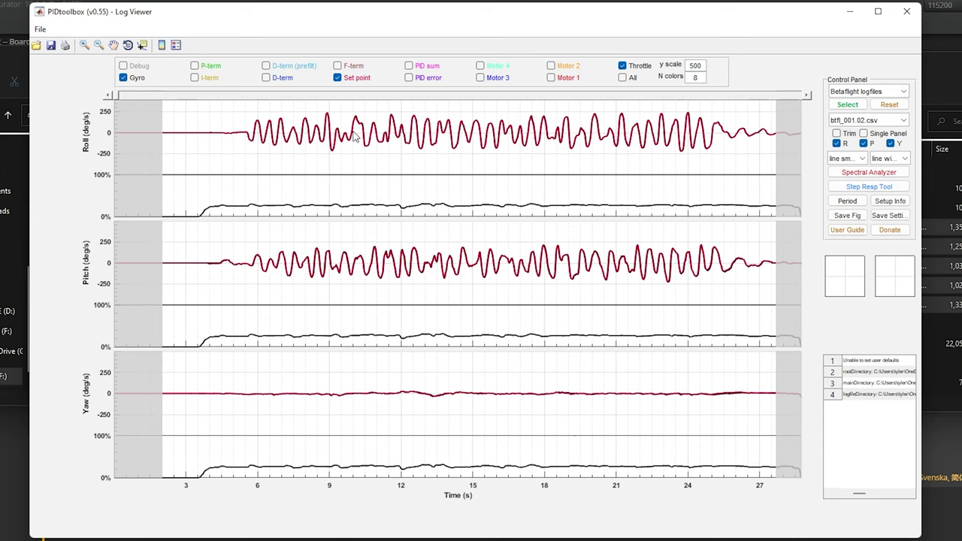
Enlarge the Roll plot of btfl_001.02.csv and trim the log to the range from about 6 to 26 s.
{"action": "left_click", "coordinate": [242, 121]}
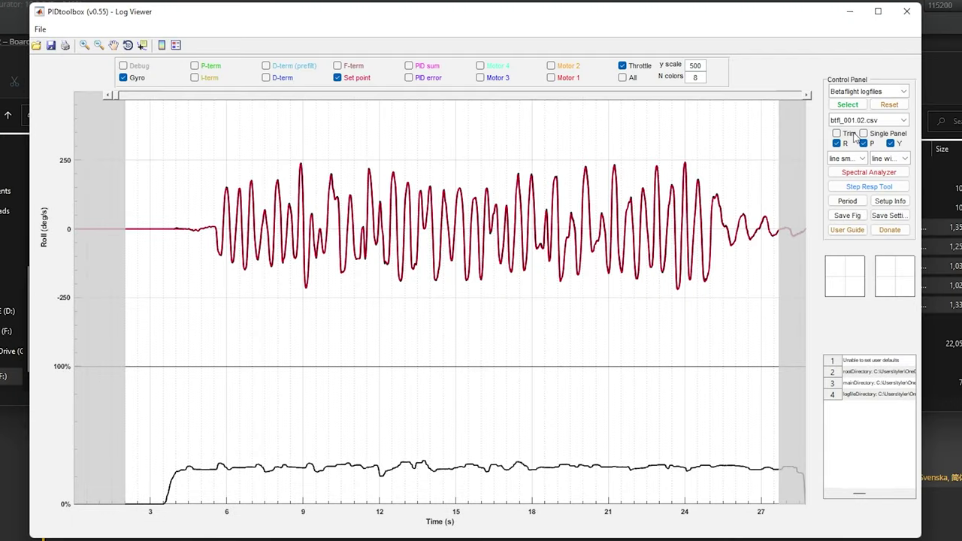
{"action": "left_click", "coordinate": [838, 134]}
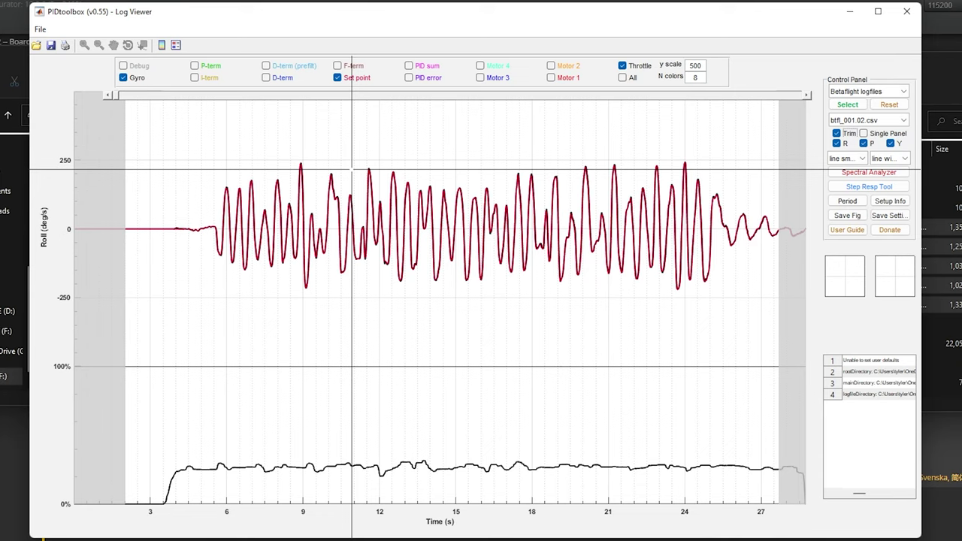
{"action": "left_click", "coordinate": [224, 178]}
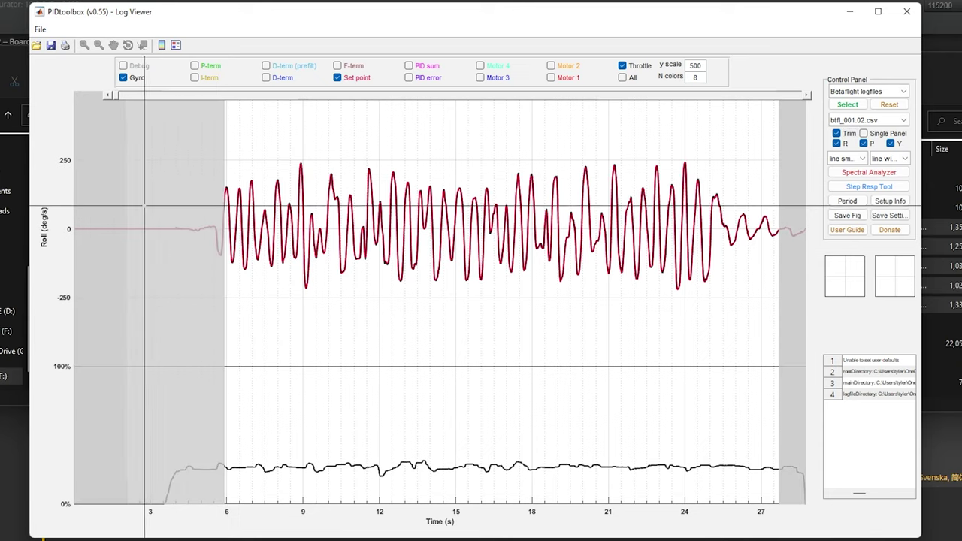
{"action": "left_click", "coordinate": [744, 188]}
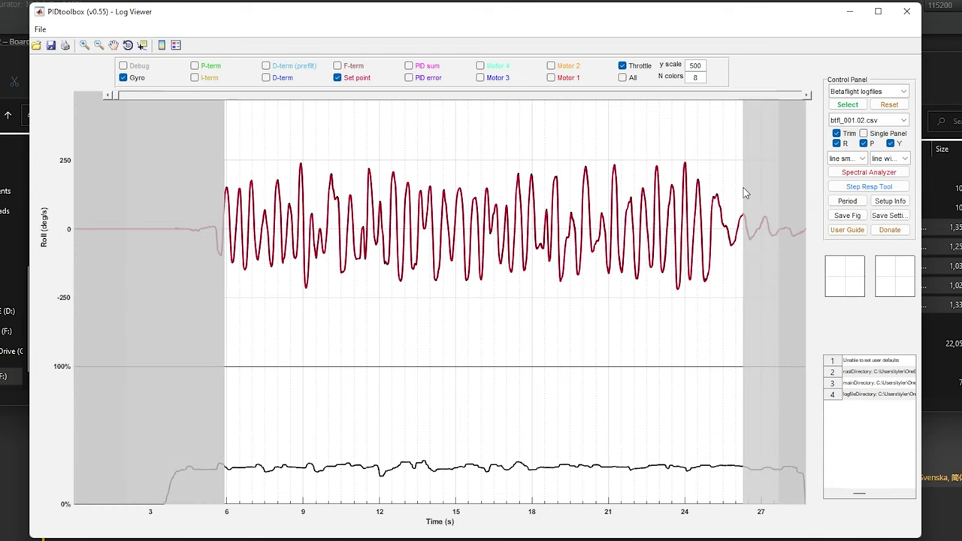
Display btfl_002.01.csv and trim it to the range from about 3 to 24 s.
{"action": "left_click", "coordinate": [850, 121]}
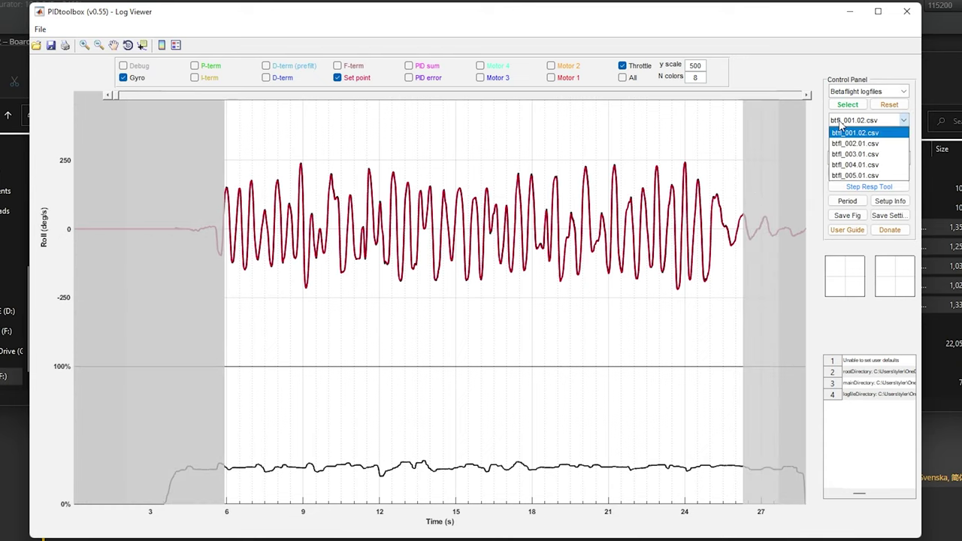
{"action": "left_click", "coordinate": [847, 145]}
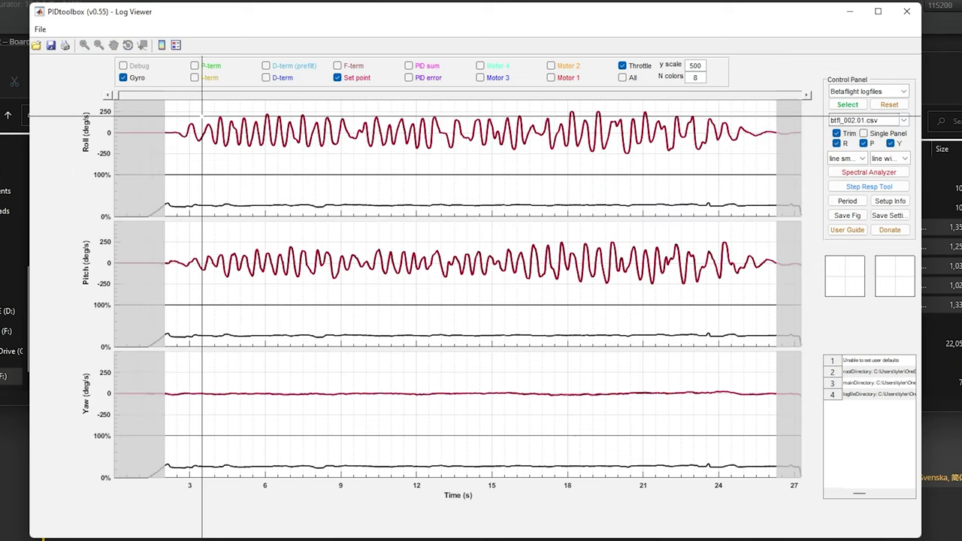
{"action": "left_click", "coordinate": [193, 117]}
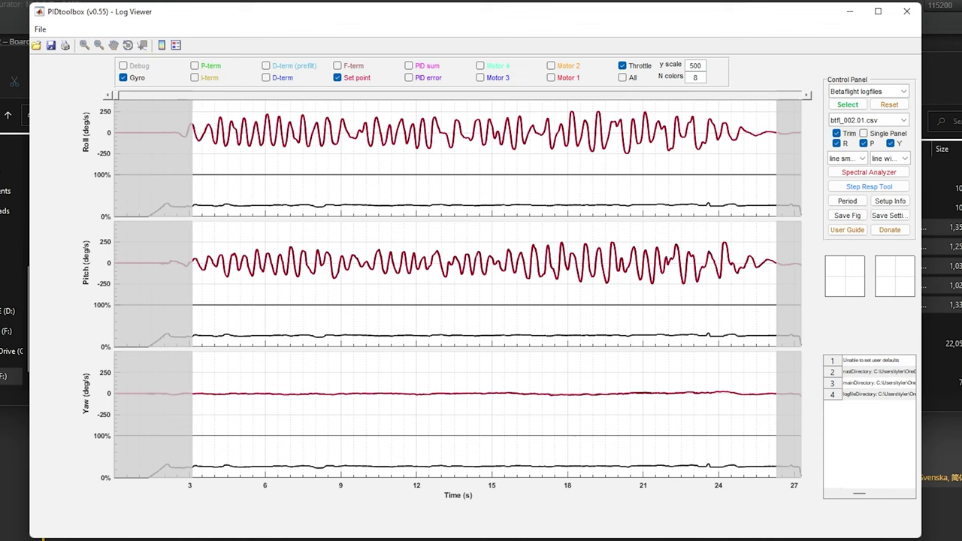
{"action": "left_click", "coordinate": [727, 123]}
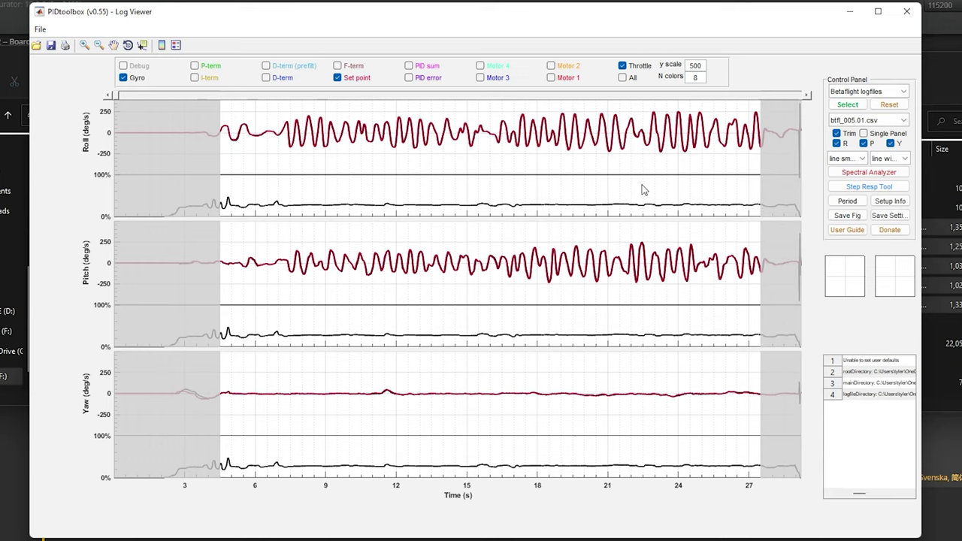
Run the Step Response Tool on all five logs and enable Y correction.
{"action": "left_click", "coordinate": [868, 188]}
{"action": "left_click", "coordinate": [871, 157], "text": "shift"}
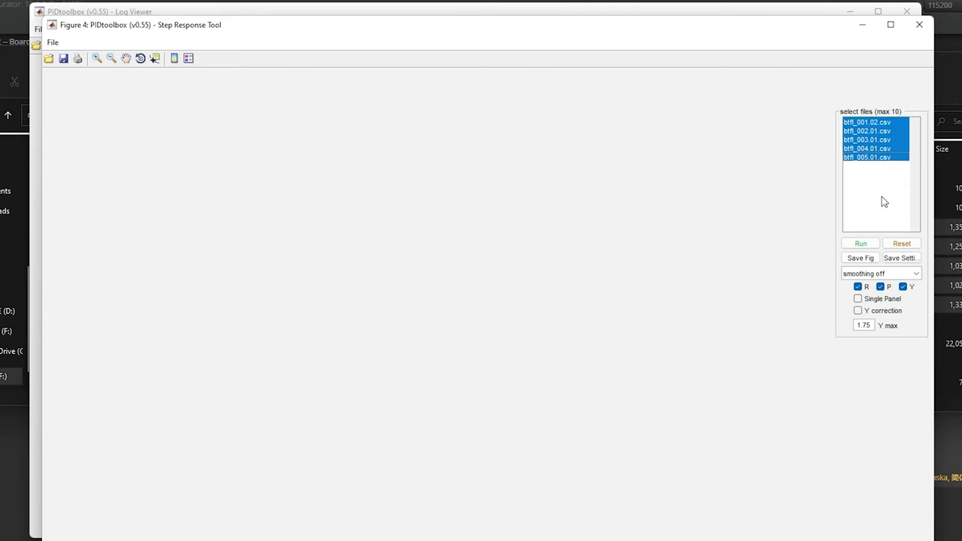
{"action": "left_click", "coordinate": [861, 244]}
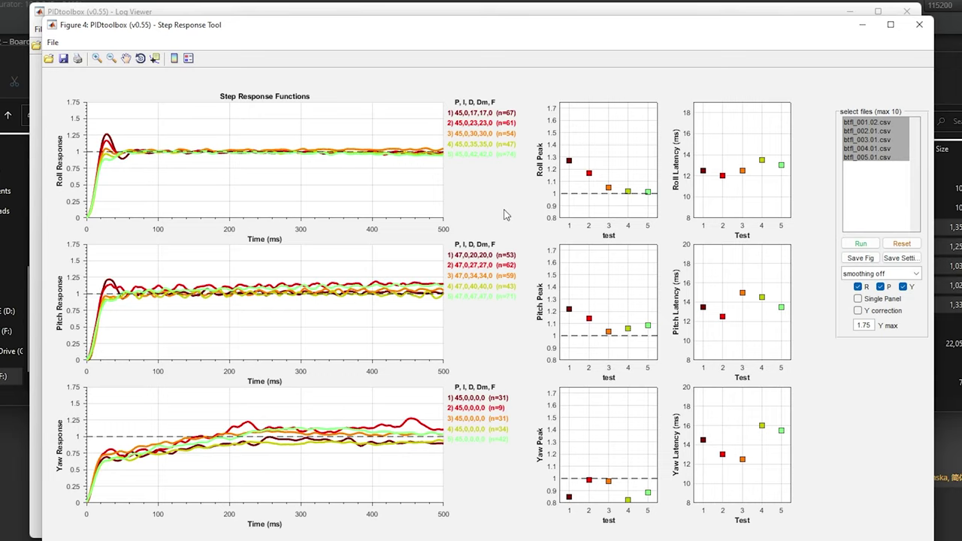
{"action": "left_click", "coordinate": [858, 311]}
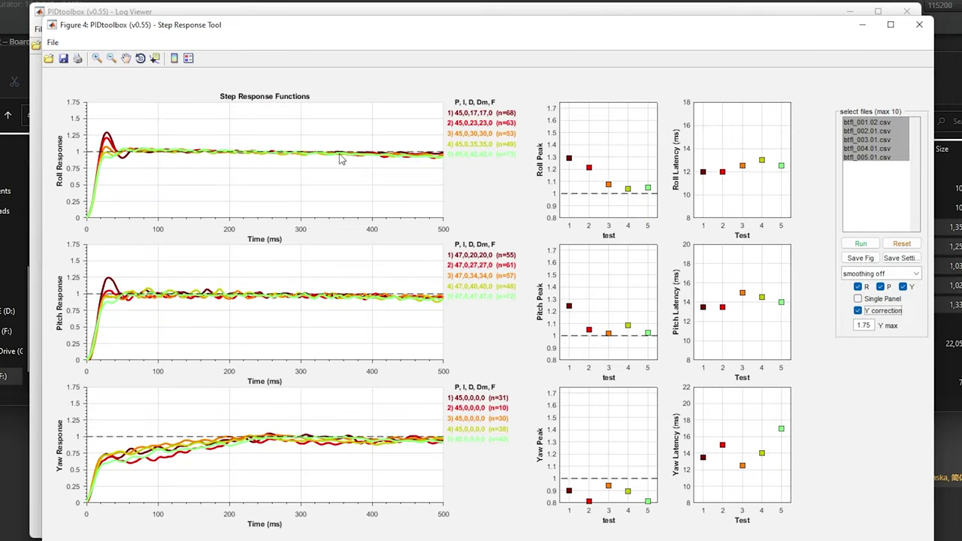
Reset the step response plots and run the analysis for btfl_001.02.csv alone.
{"action": "left_click", "coordinate": [902, 246]}
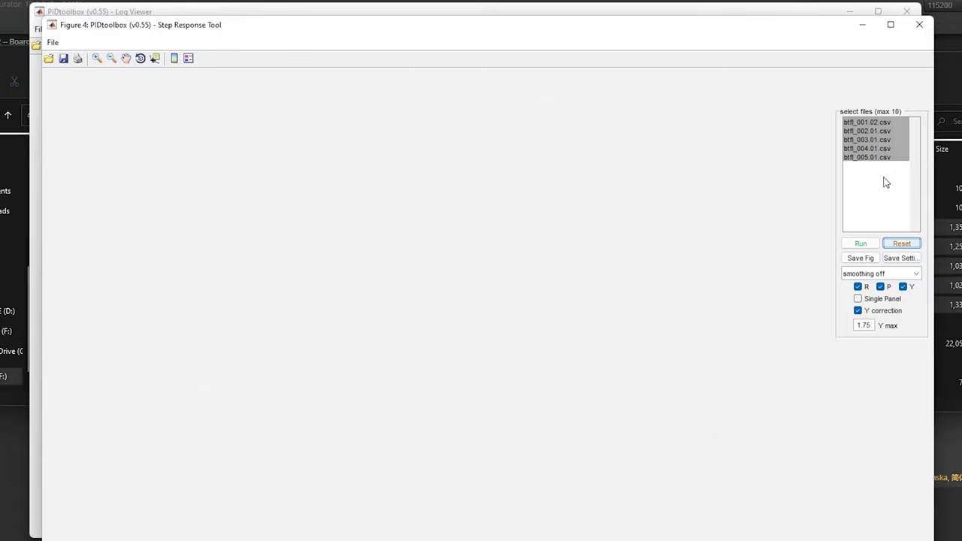
{"action": "left_click", "coordinate": [869, 131]}
{"action": "left_click", "coordinate": [867, 122]}
{"action": "left_click", "coordinate": [864, 243]}
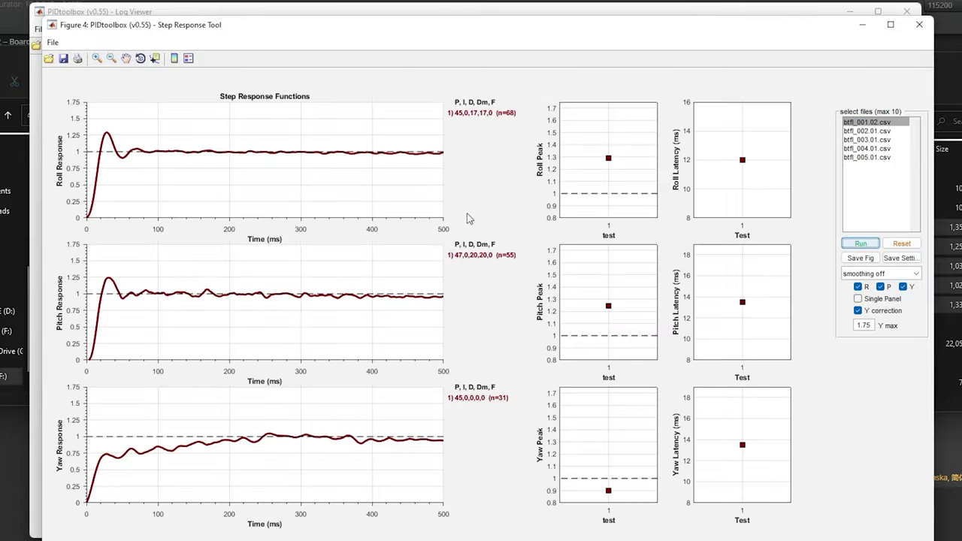
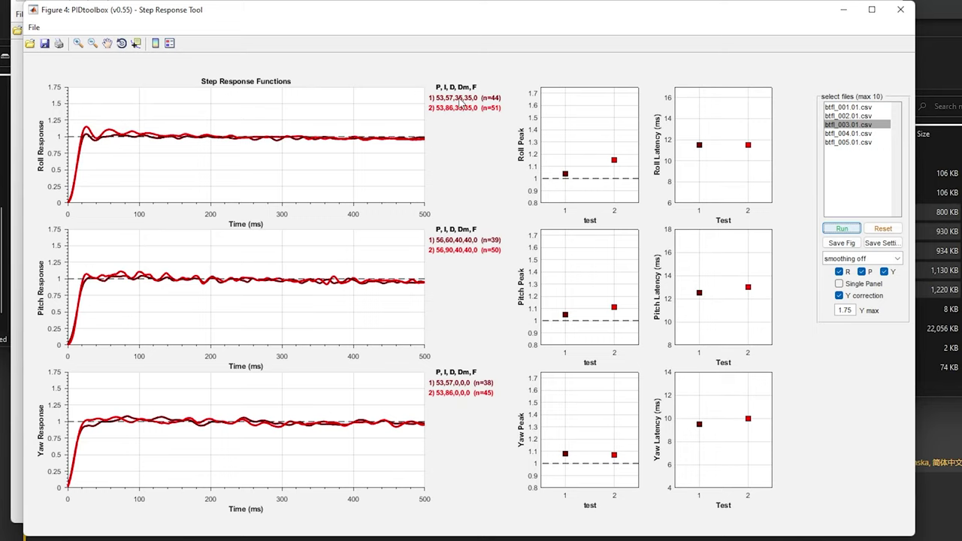
Clear the two-log step response comparison and run the analysis for btfl_002.01.csv.
{"action": "left_click", "coordinate": [883, 228]}
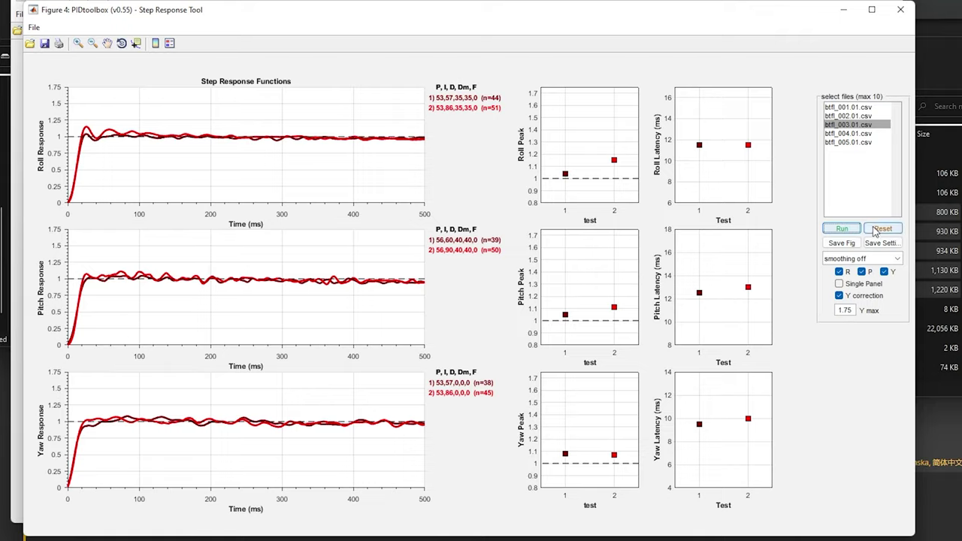
{"action": "left_click", "coordinate": [842, 116]}
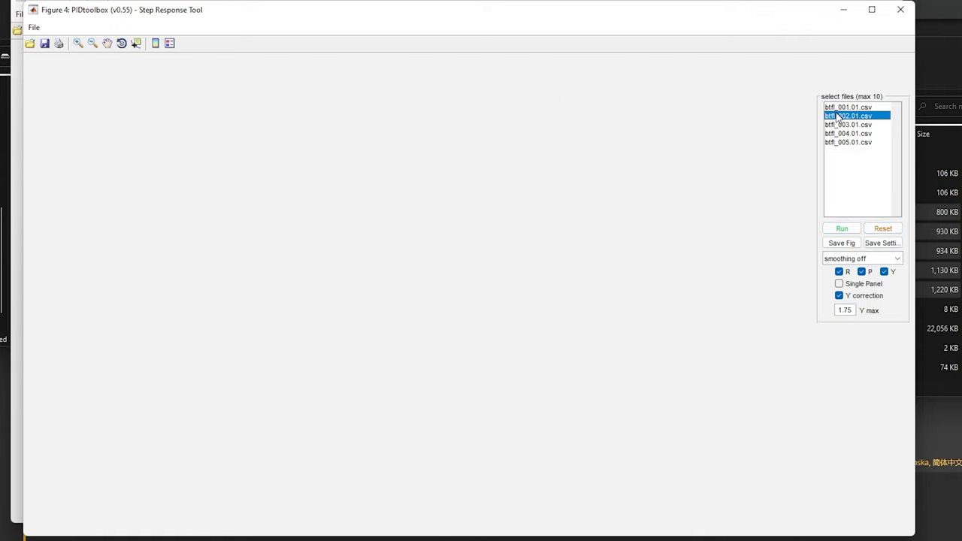
{"action": "left_click", "coordinate": [848, 227]}
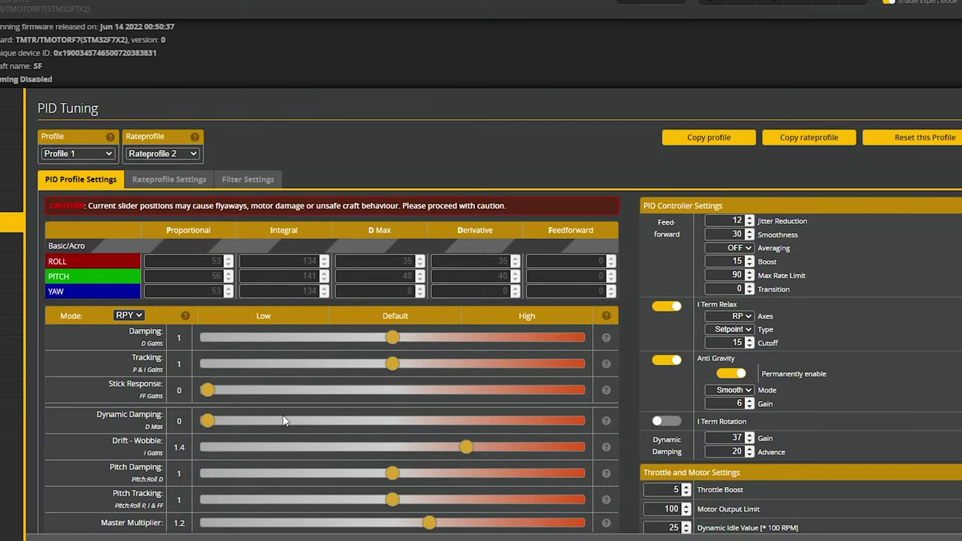
Lower the Drift - Wobble (I Gains) slider to 0.6 in the PID profile settings.
{"action": "scroll", "coordinate": [283, 415], "scroll_direction": "down", "scroll_amount": 1}
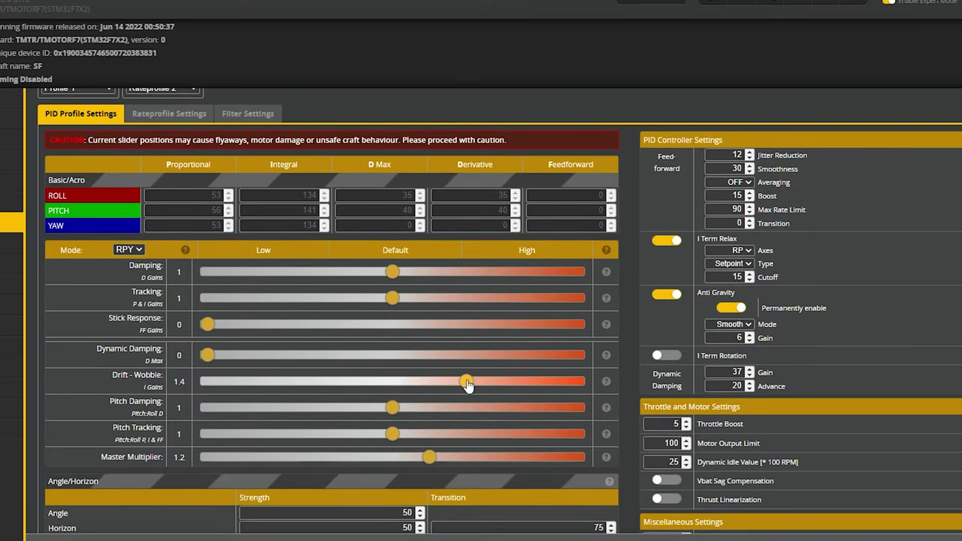
{"action": "left_click_drag", "start_coordinate": [467, 385], "coordinate": [319, 382]}
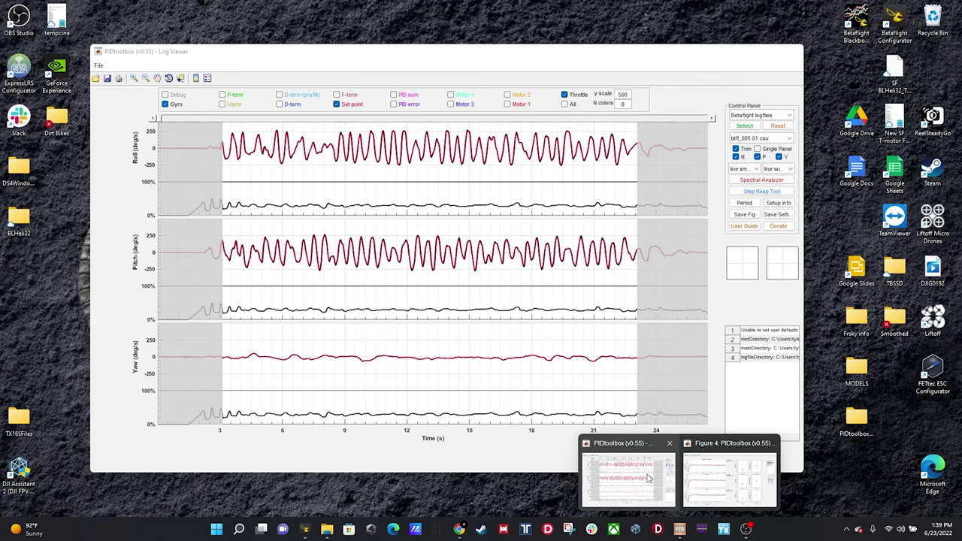
Compare the gyro and set point curves closely on the roll trace of btfl_005.01.csv in the PIDtoolbox Log Viewer, then put the viewer away.
{"action": "left_click", "coordinate": [648, 479]}
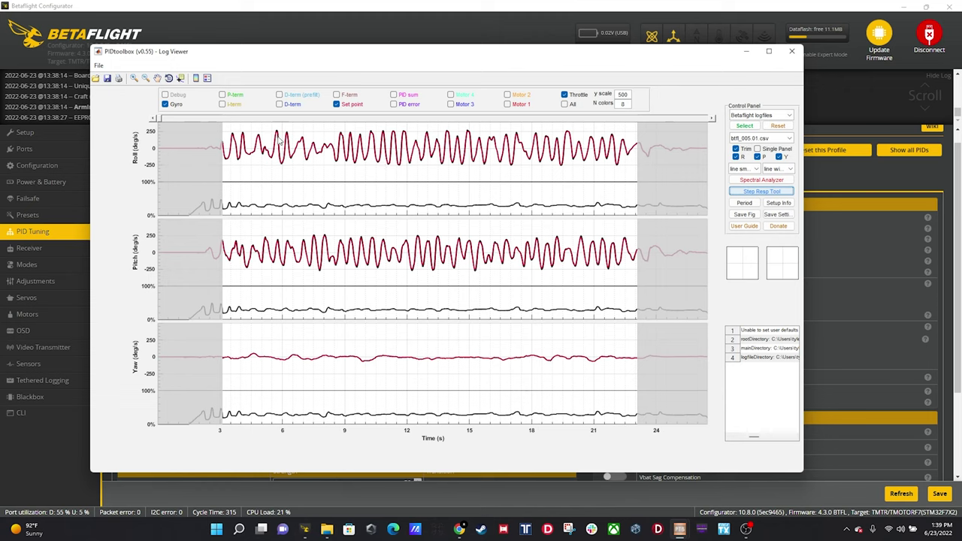
{"action": "left_click", "coordinate": [134, 79]}
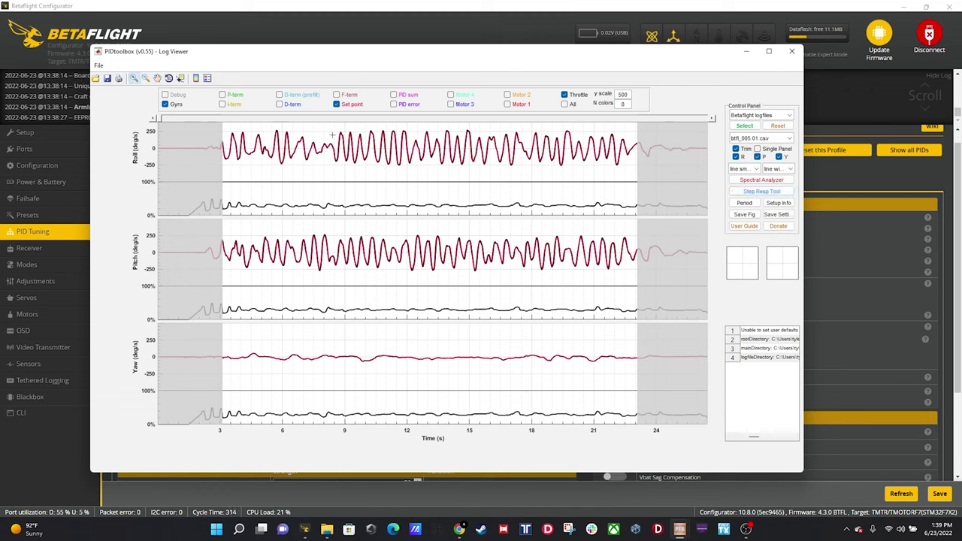
{"action": "left_click_drag", "start_coordinate": [342, 160], "coordinate": [372, 168]}
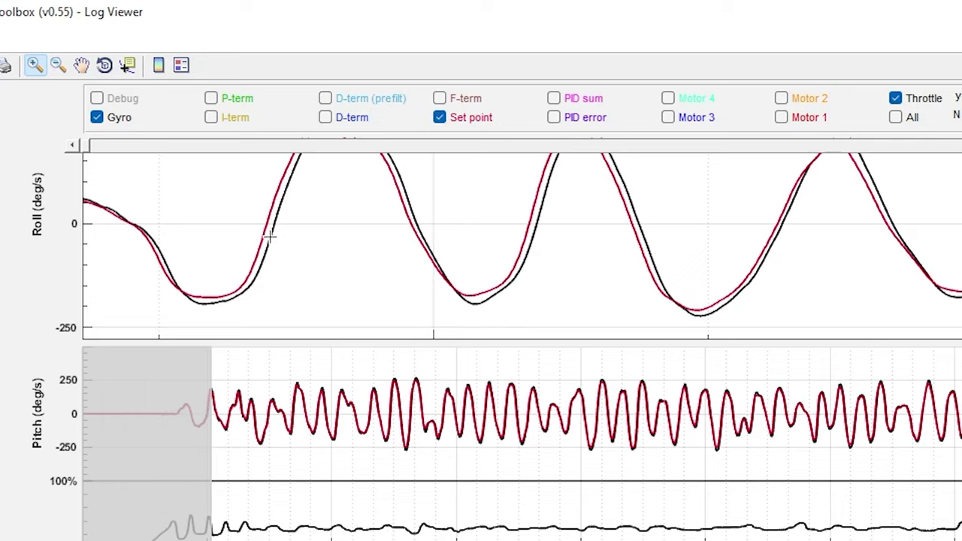
{"action": "left_click_drag", "start_coordinate": [237, 184], "coordinate": [303, 256]}
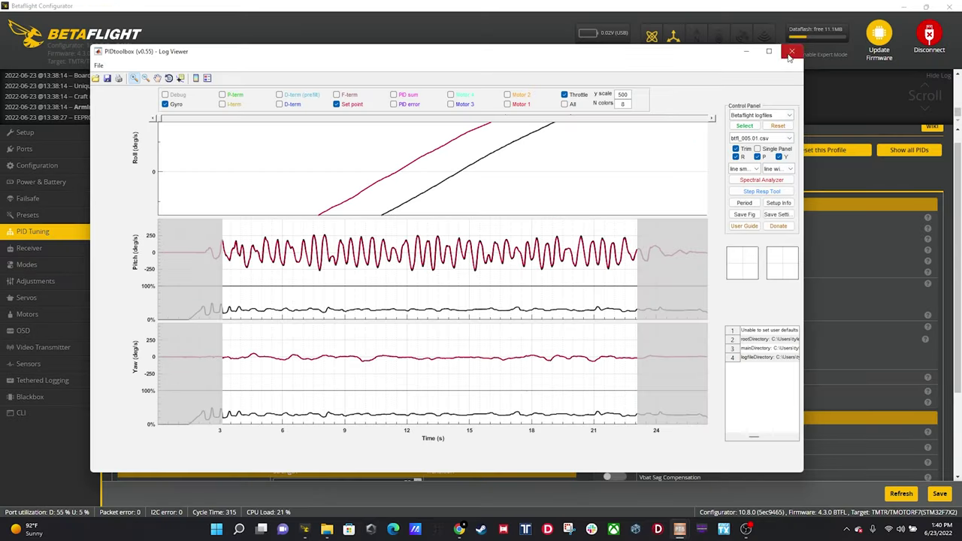
{"action": "left_click", "coordinate": [788, 27]}
Raise the Stick Response (FF Gains) slider to 0.3 and then further up.
{"action": "left_click_drag", "start_coordinate": [254, 335], "coordinate": [294, 350]}
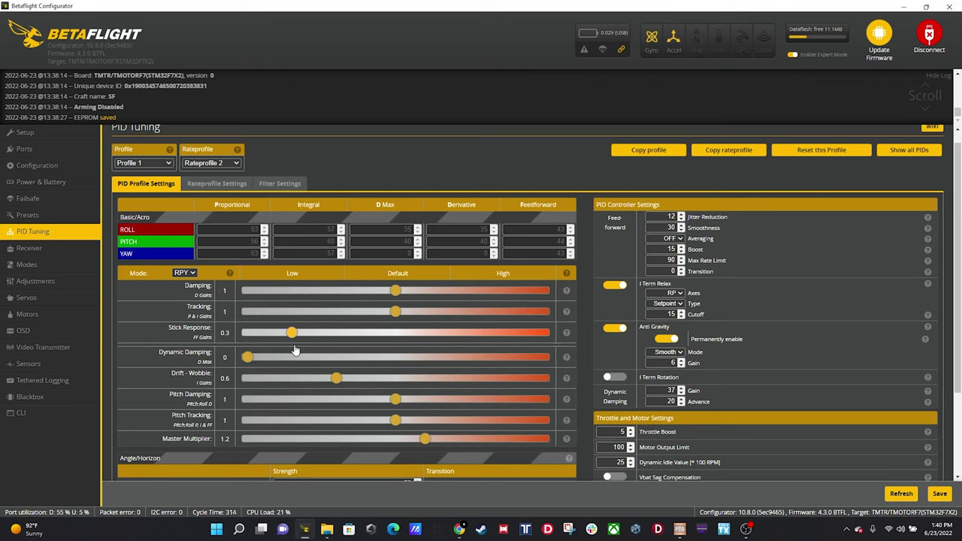
{"action": "left_click_drag", "start_coordinate": [296, 351], "coordinate": [324, 340]}
{"action": "mouse_move", "coordinate": [322, 337]}
{"action": "left_mouse_down"}
{"action": "mouse_move", "coordinate": [298, 337]}
{"action": "mouse_move", "coordinate": [322, 338]}
{"action": "left_mouse_up"}
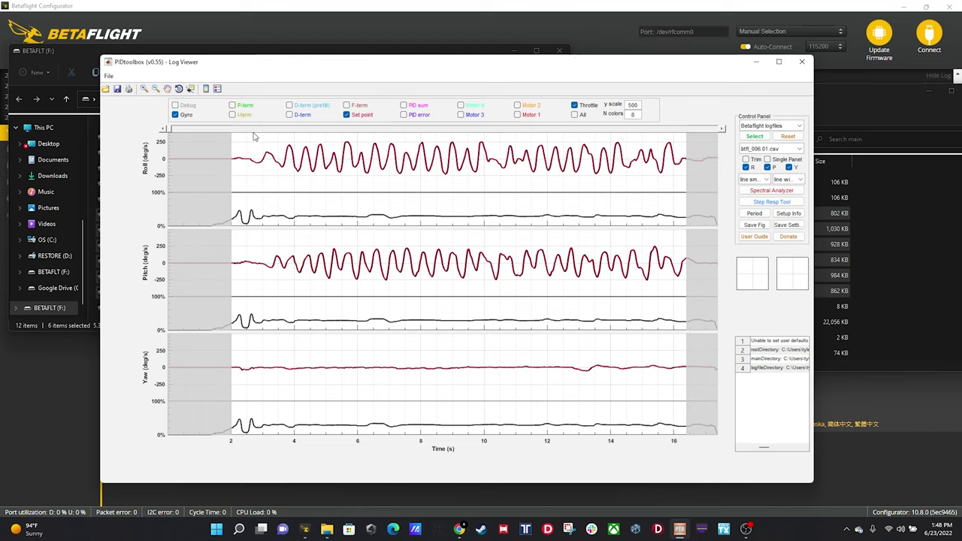
In the PIDtoolbox Log Viewer, compare the roll gyro and set point curves up close for btfl_006.01.csv, then for btfl_007.01.csv.
{"action": "left_click", "coordinate": [144, 89]}
{"action": "left_click_drag", "start_coordinate": [340, 143], "coordinate": [353, 167]}
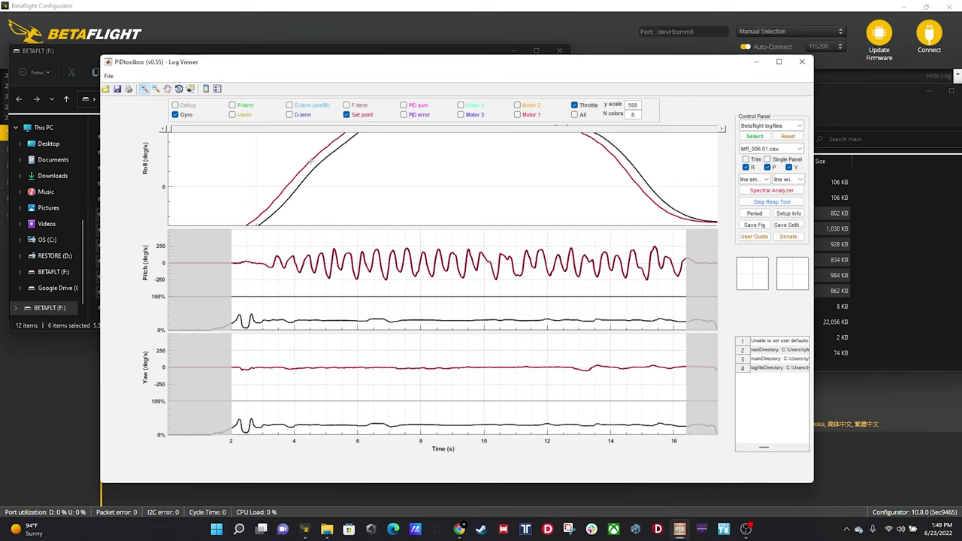
{"action": "left_click", "coordinate": [771, 148]}
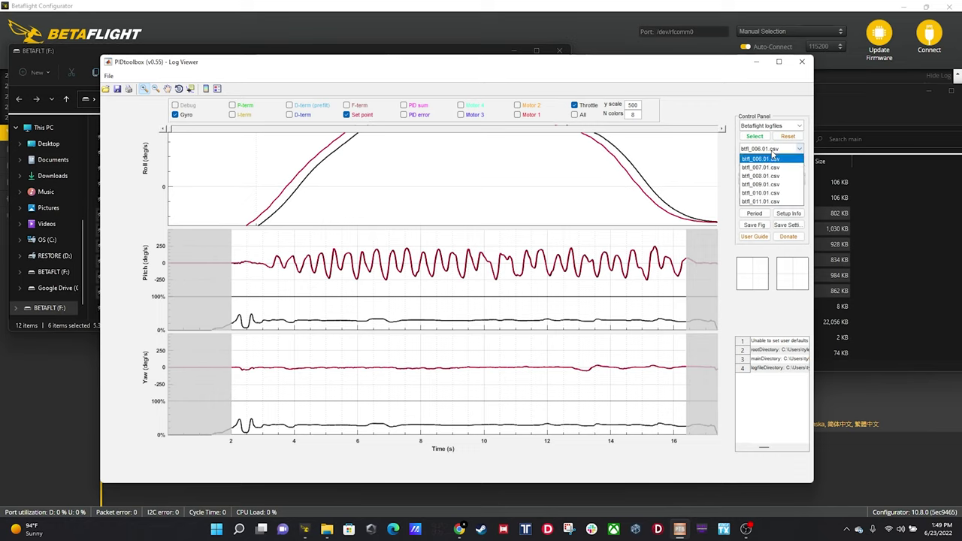
{"action": "left_click", "coordinate": [771, 163]}
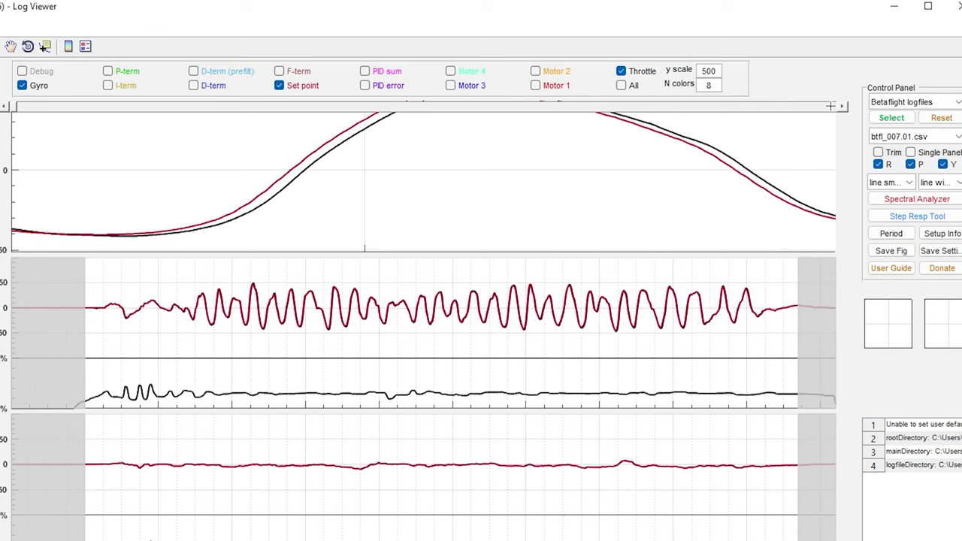
Display btfl_008.01.csv and examine the gap between gyro and set point on a short section of its roll trace.
{"action": "left_click", "coordinate": [917, 137]}
{"action": "left_click", "coordinate": [917, 177]}
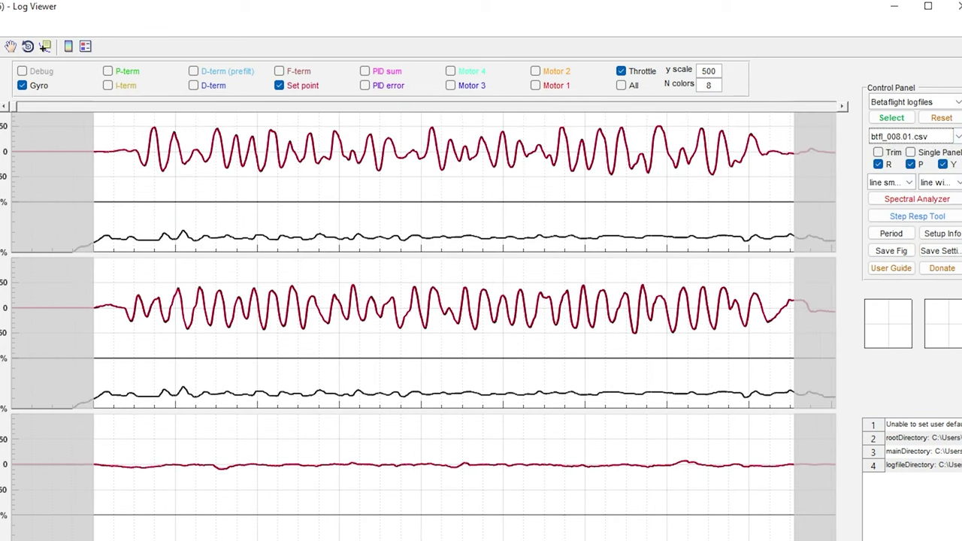
{"action": "left_click_drag", "start_coordinate": [215, 139], "coordinate": [234, 158]}
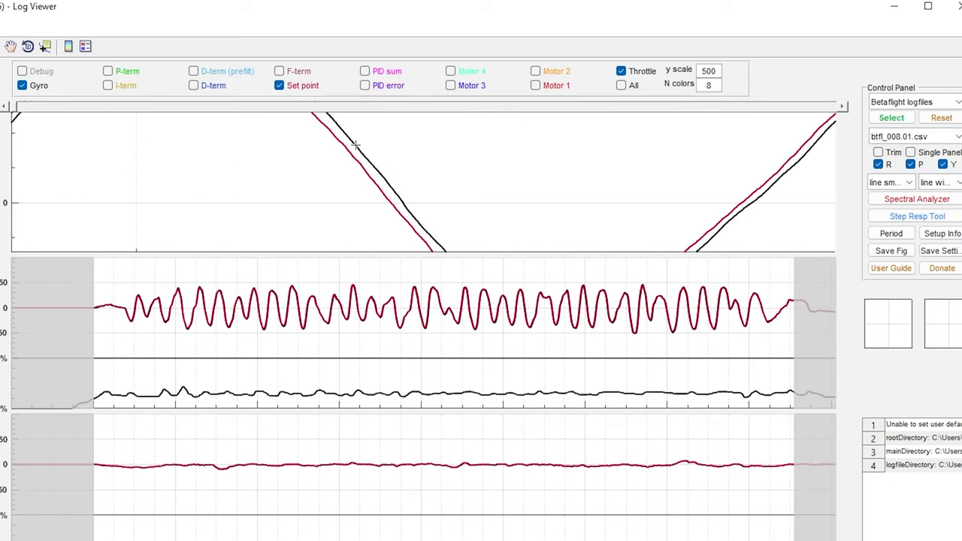
Display btfl_009.01.csv and examine a short section of its roll trace for gyro delay behind the set point.
{"action": "left_click", "coordinate": [911, 136]}
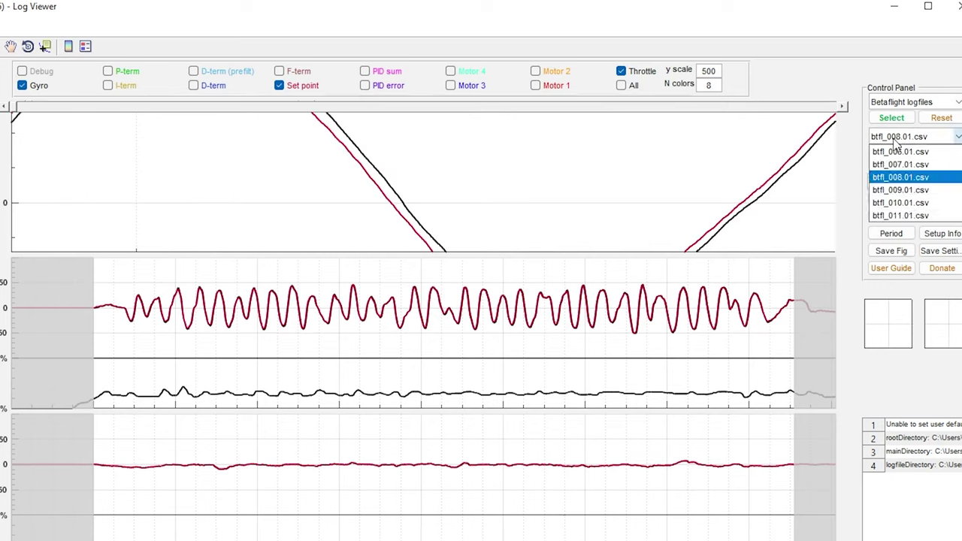
{"action": "left_click", "coordinate": [902, 191]}
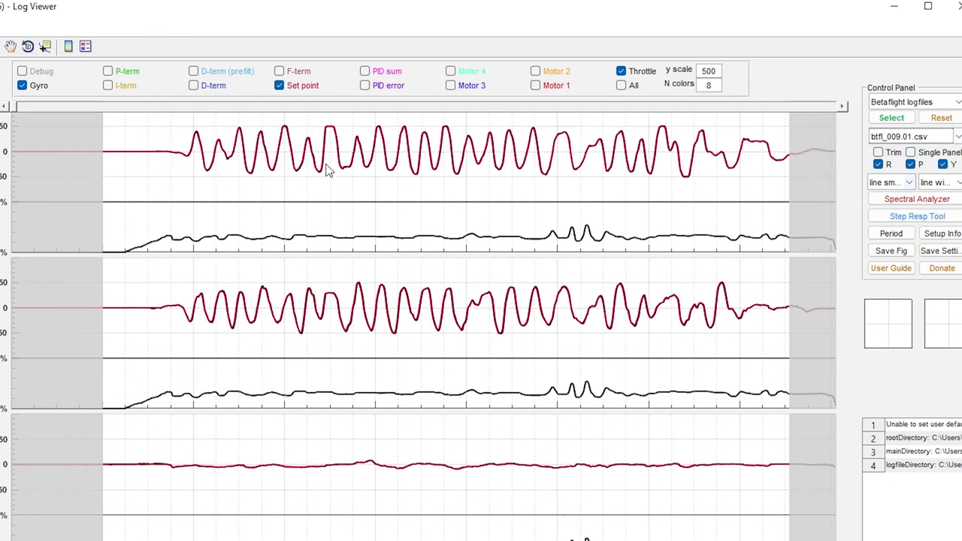
{"action": "left_click_drag", "start_coordinate": [33, 191], "coordinate": [92, 224]}
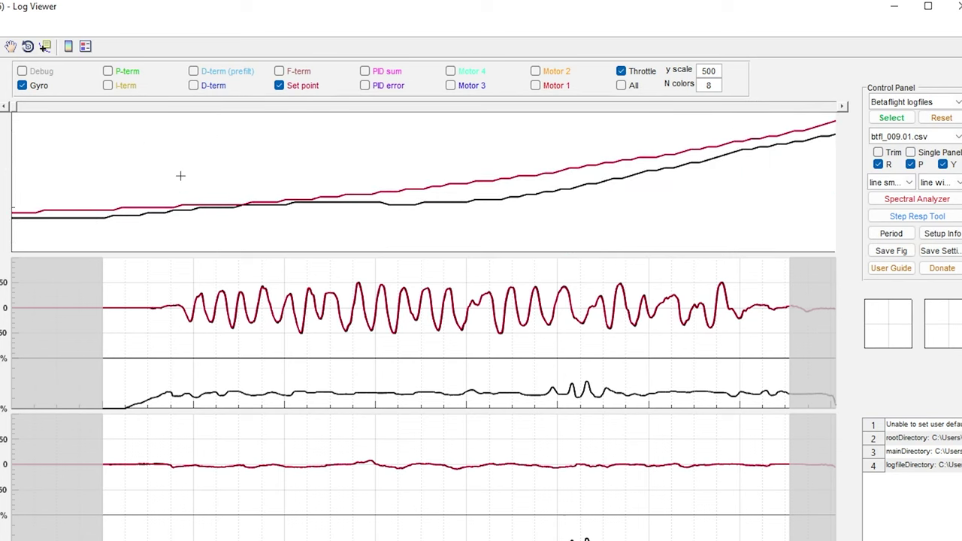
Display btfl_010.01.csv and compare gyro with set point on a rising slope of its roll trace.
{"action": "left_click", "coordinate": [910, 136]}
{"action": "left_click", "coordinate": [902, 202]}
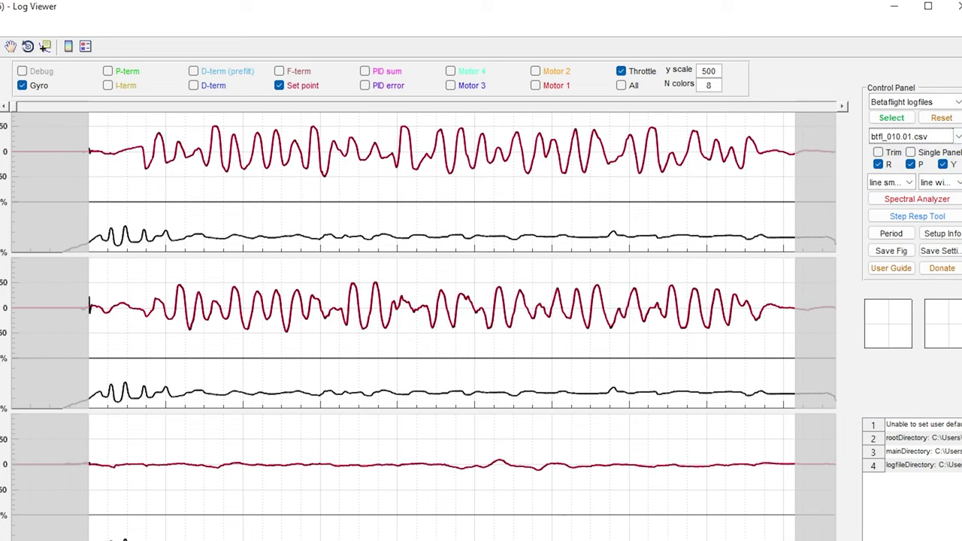
{"action": "left_click_drag", "start_coordinate": [184, 116], "coordinate": [253, 194]}
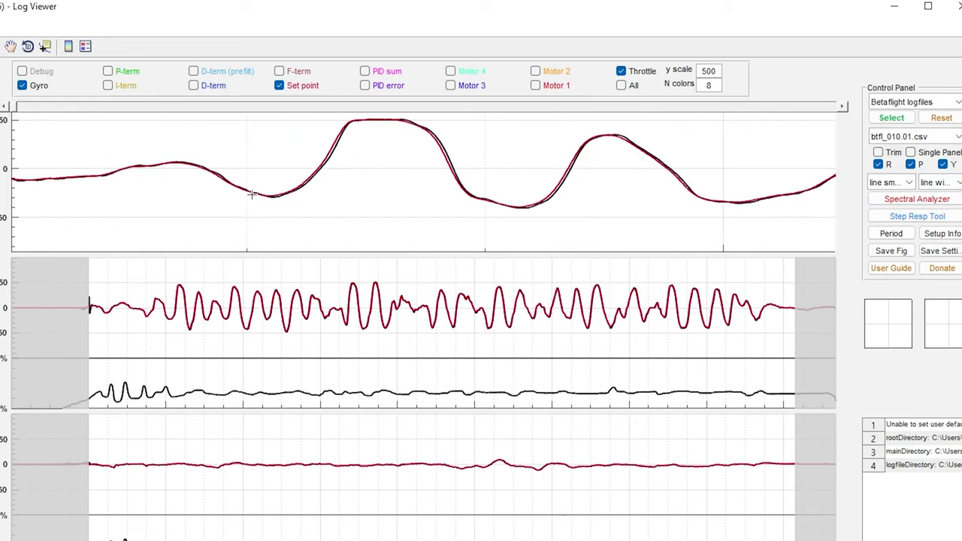
{"action": "left_click_drag", "start_coordinate": [276, 155], "coordinate": [328, 202]}
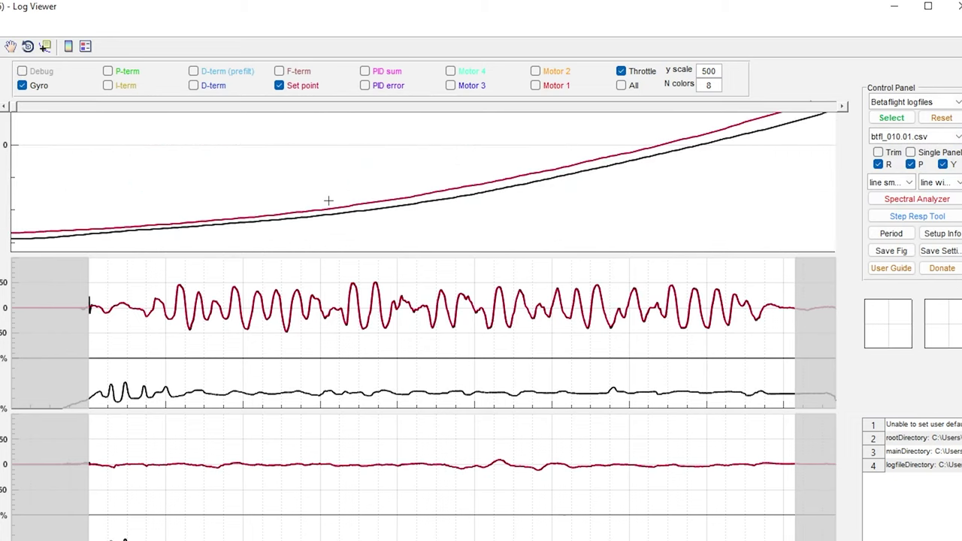
Display btfl_011.01.csv and examine on its roll trace whether the gyro leads or lags the set point.
{"action": "left_click", "coordinate": [903, 137]}
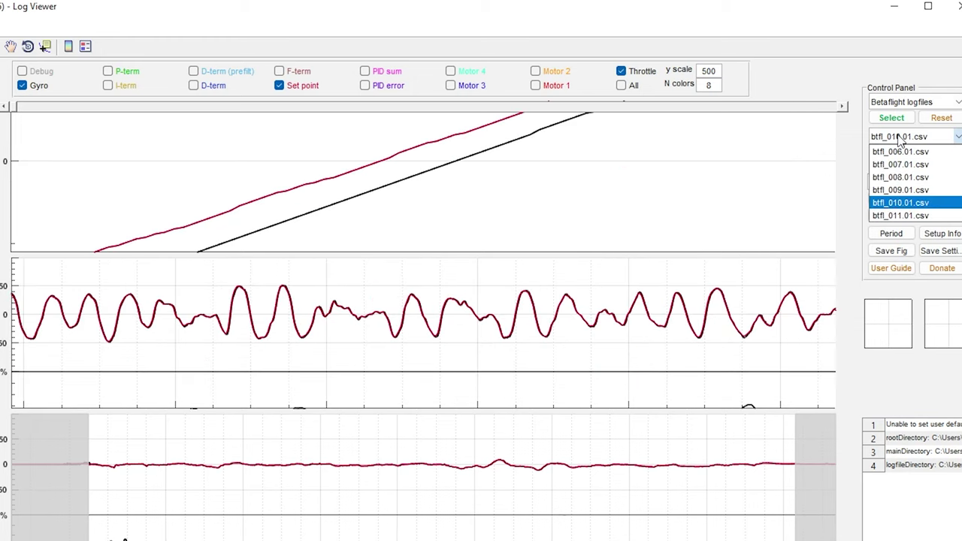
{"action": "left_click", "coordinate": [905, 215]}
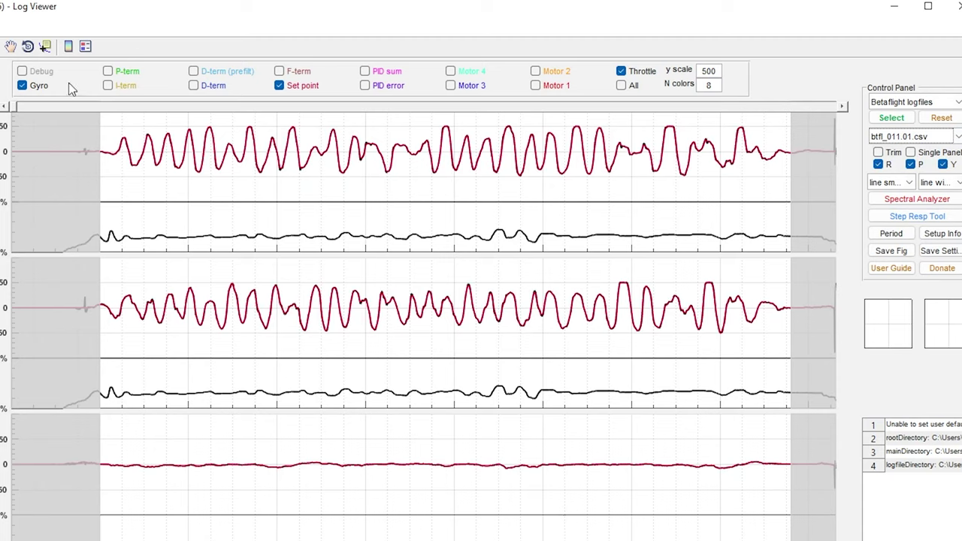
{"action": "left_click_drag", "start_coordinate": [193, 127], "coordinate": [215, 175]}
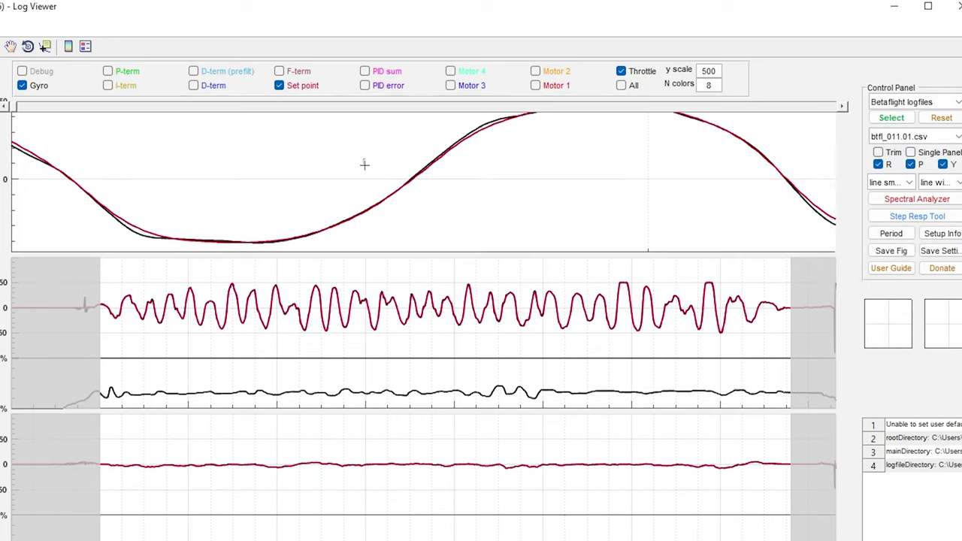
{"action": "left_click_drag", "start_coordinate": [364, 158], "coordinate": [517, 114]}
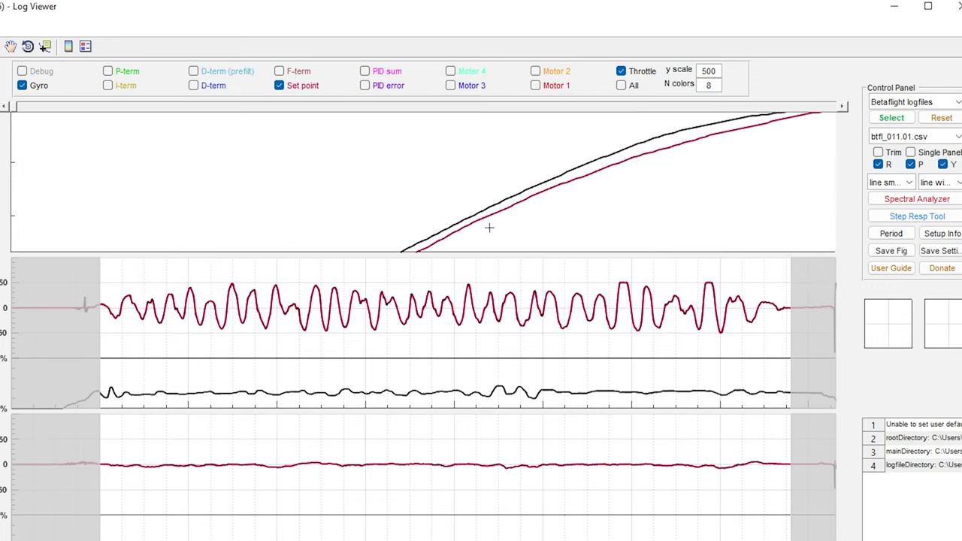
{"action": "left_click_drag", "start_coordinate": [170, 145], "coordinate": [333, 227]}
{"action": "left_click_drag", "start_coordinate": [507, 219], "coordinate": [352, 297]}
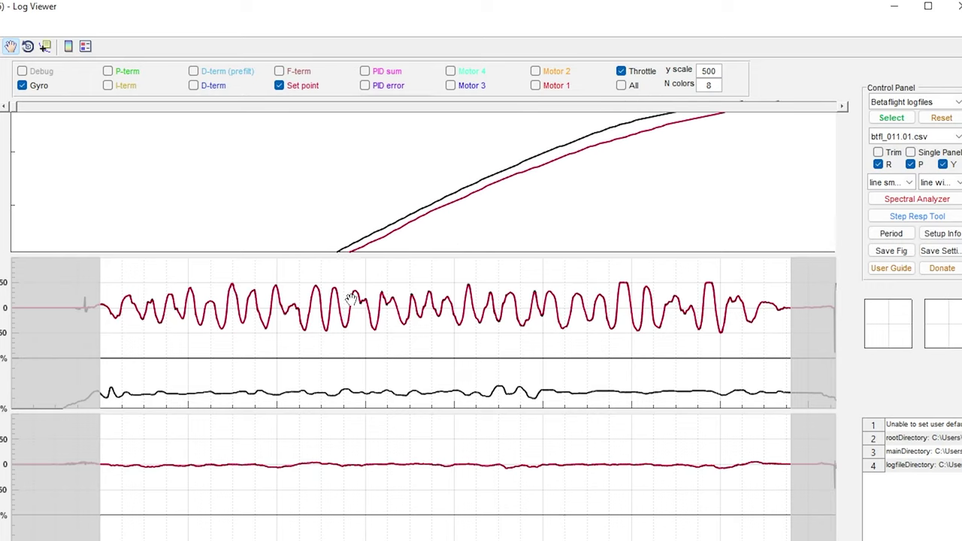